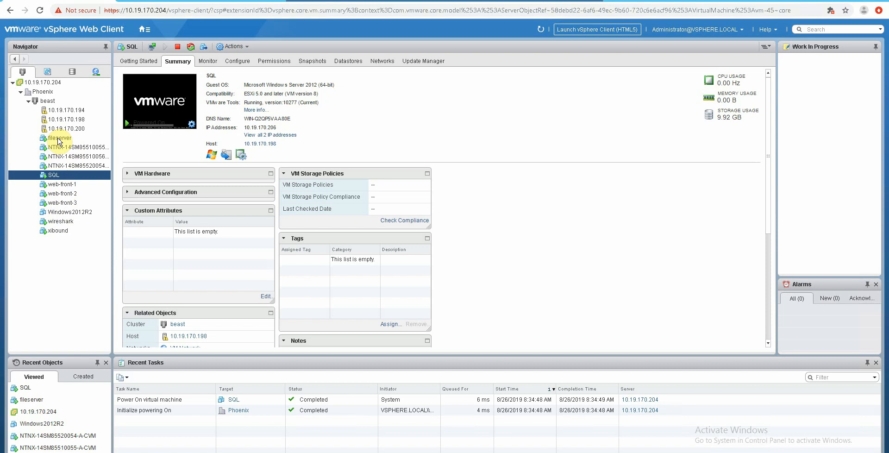
Inspect the SQL VM's Network adapter 1 settings without changing them, and highlight the end of its IP address in the summary.
right_click(54, 176)
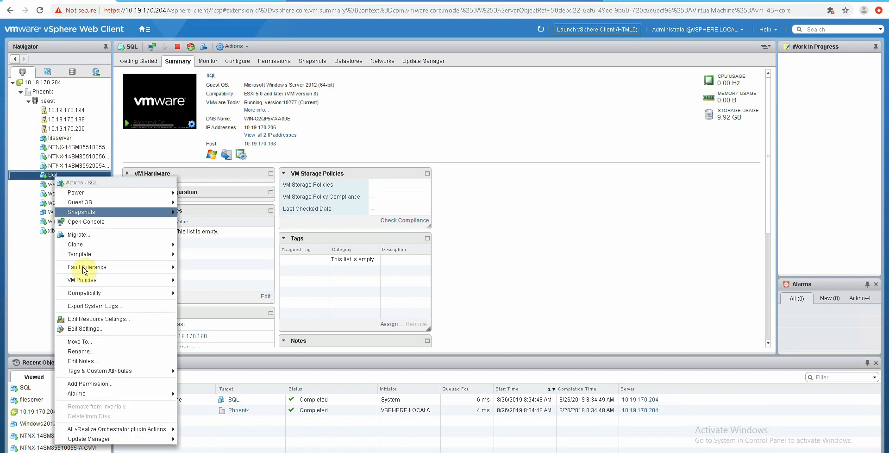
left_click(95, 332)
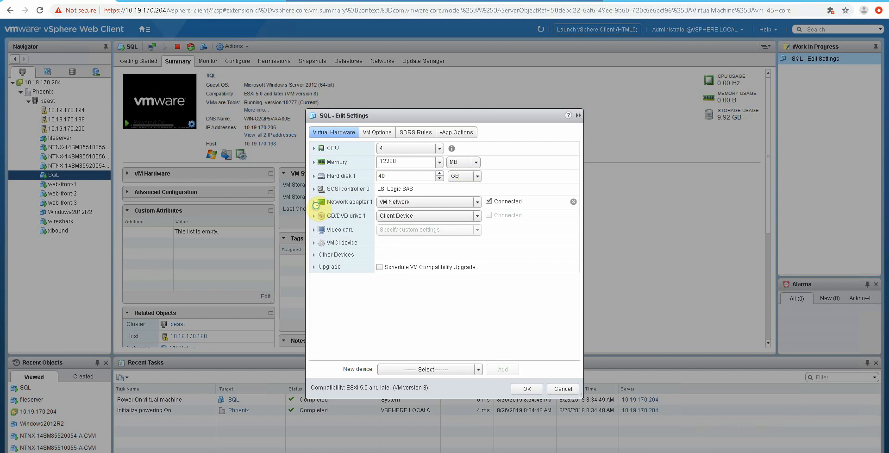
left_click(315, 202)
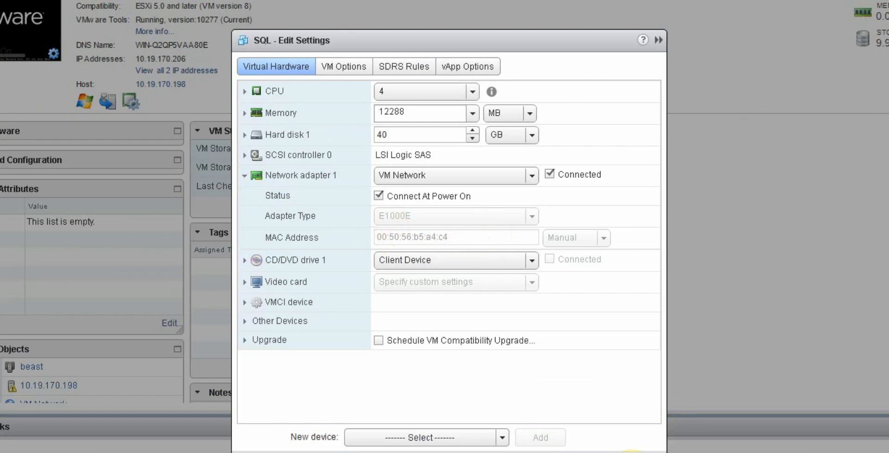
left_click(634, 452)
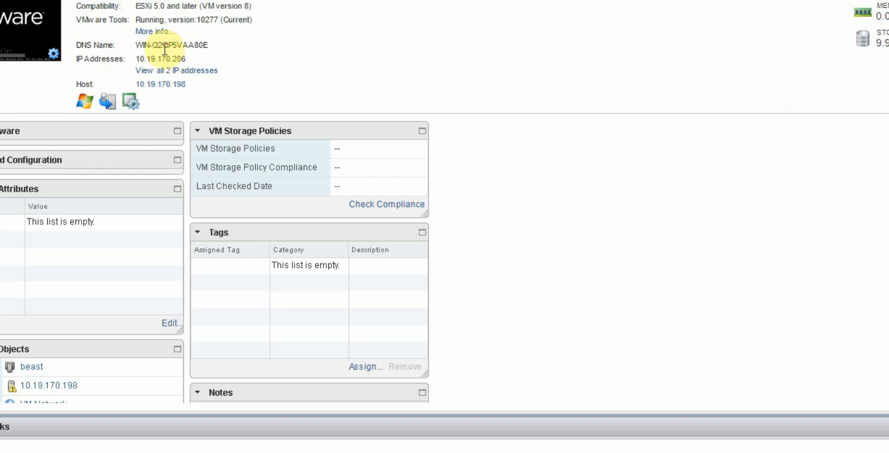
left_click_drag(187, 59, 135, 62)
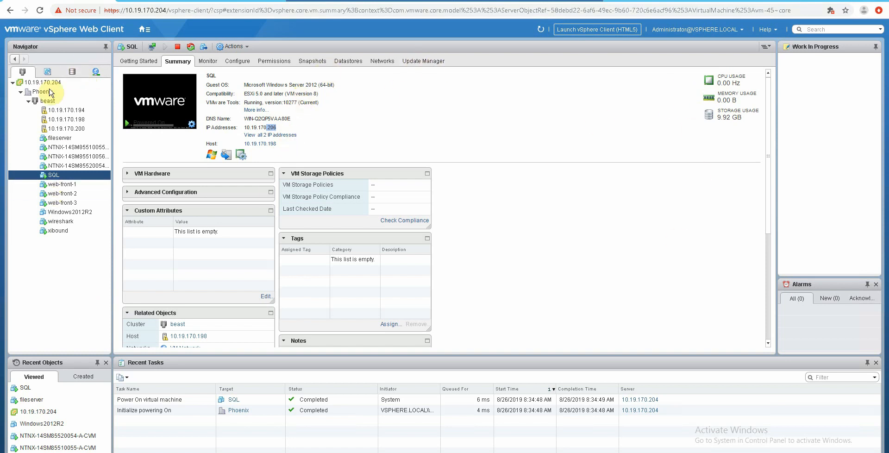
Switch to Prism and hide the filter options beside the list of ESXi VMs.
left_click(558, 1)
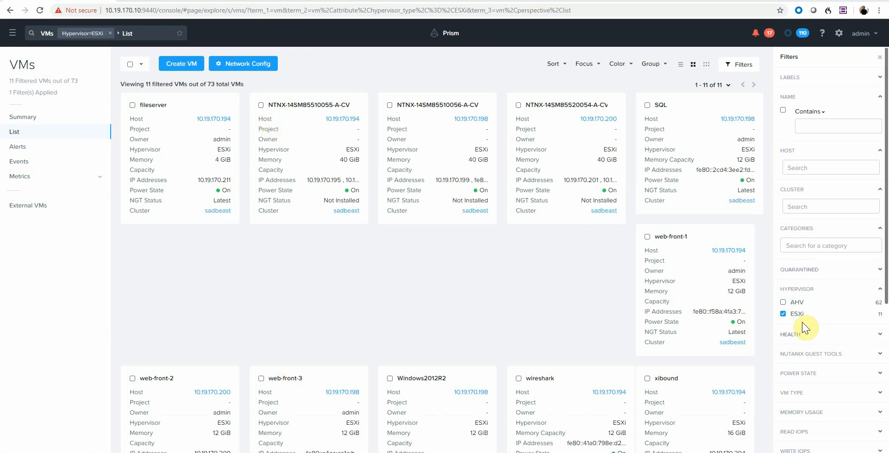
left_click(879, 60)
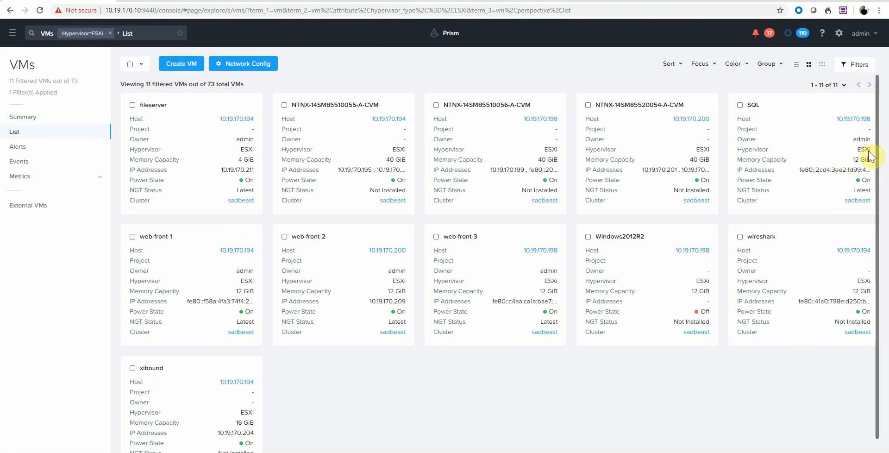
Open the Ormed category for updating to review its SQL, fileshare and web values, and exit without saving.
left_click(12, 32)
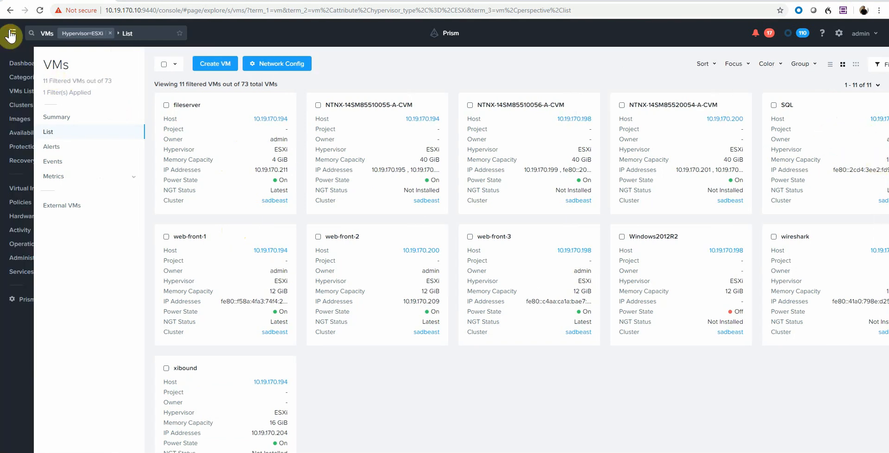
left_click(19, 80)
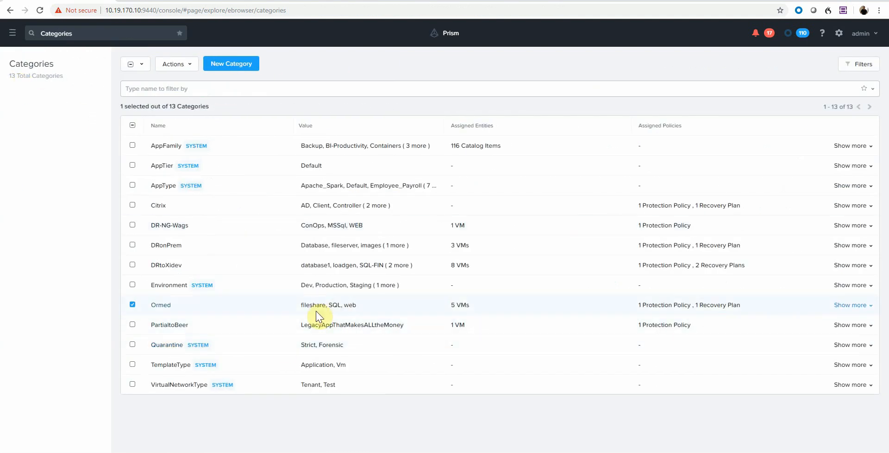
left_click(166, 60)
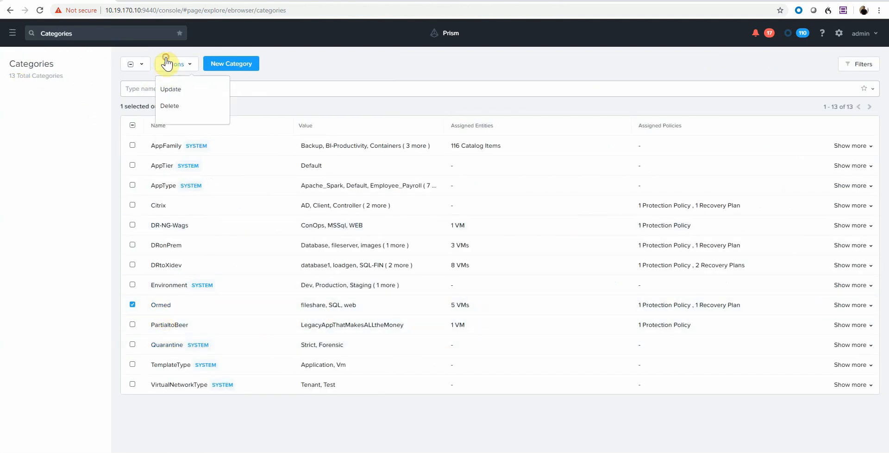
left_click(174, 98)
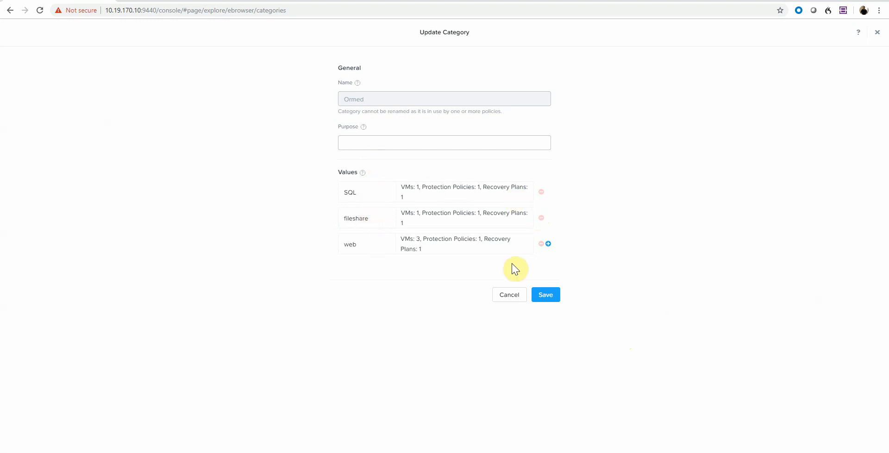
left_click(513, 299)
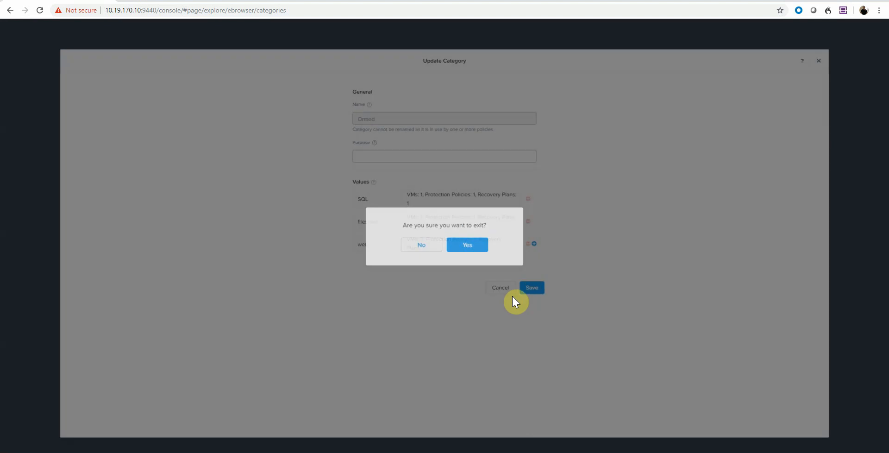
left_click(476, 250)
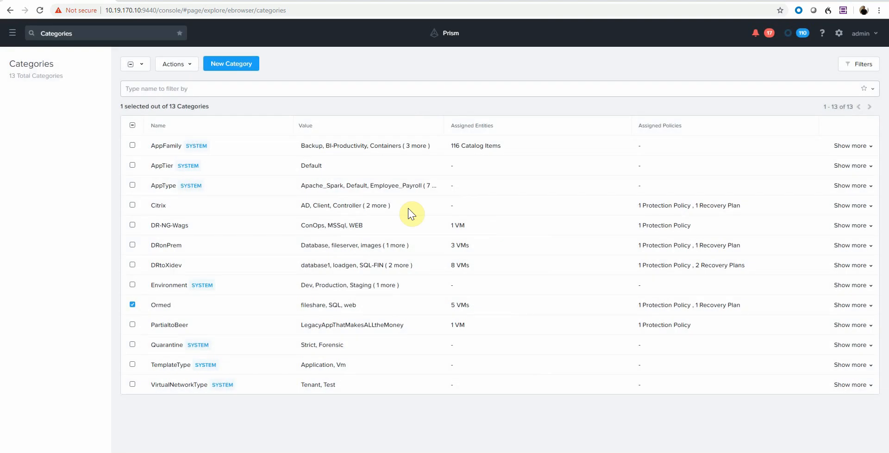
Go to the protection policies and open the ORMED policy for updating.
left_click(8, 36)
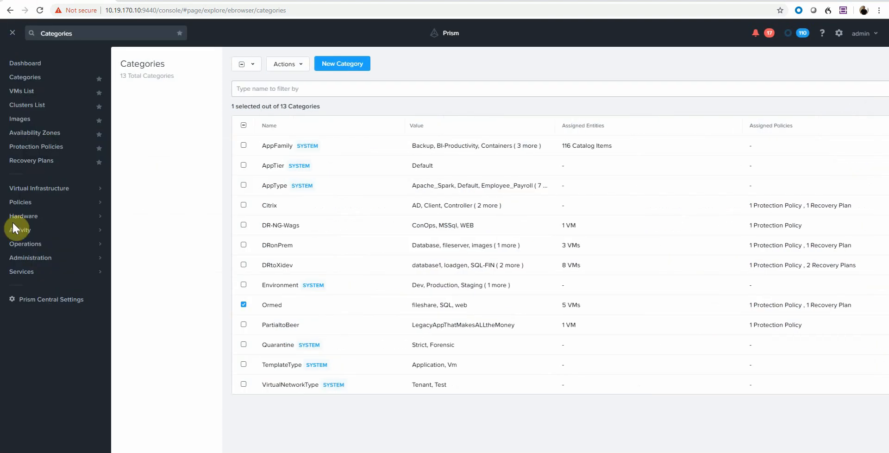
mouse_move(19, 207)
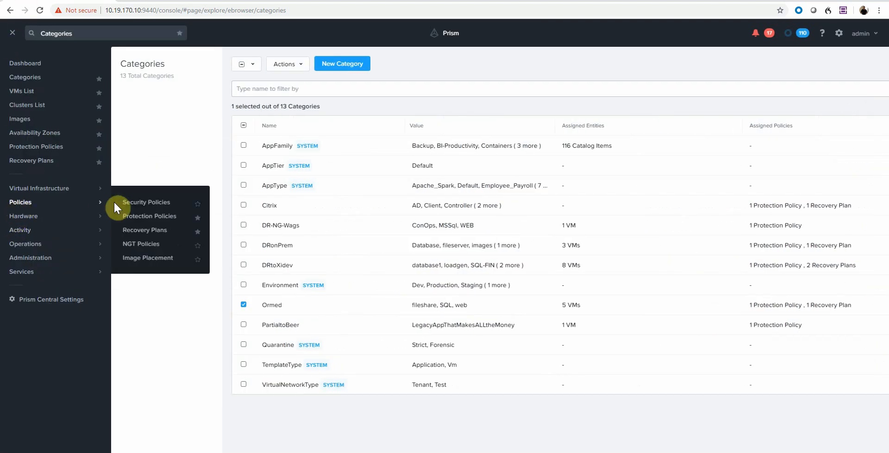
left_click(131, 220)
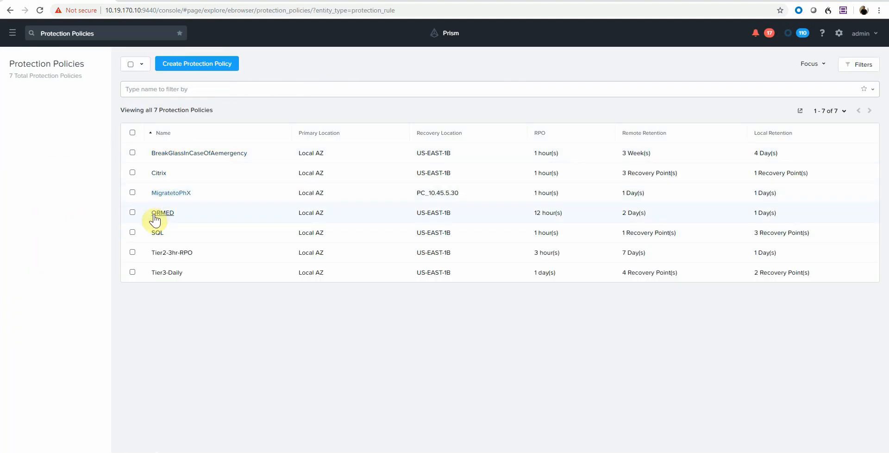
left_click(133, 213)
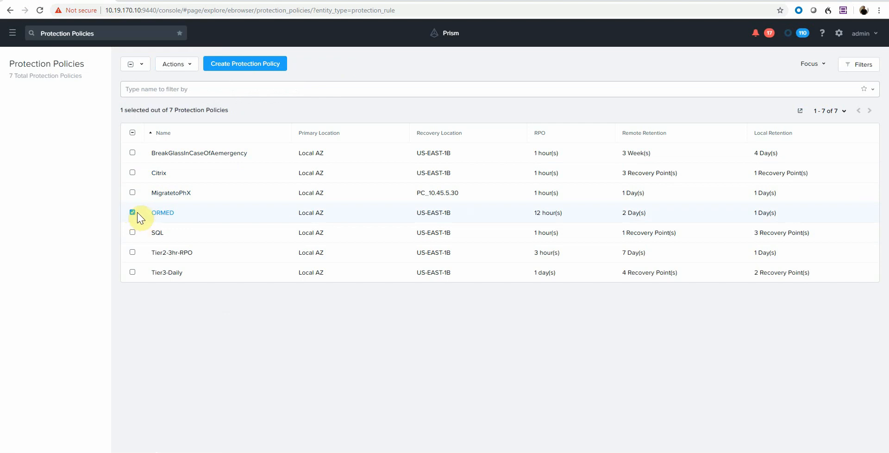
left_click(187, 67)
left_click(172, 89)
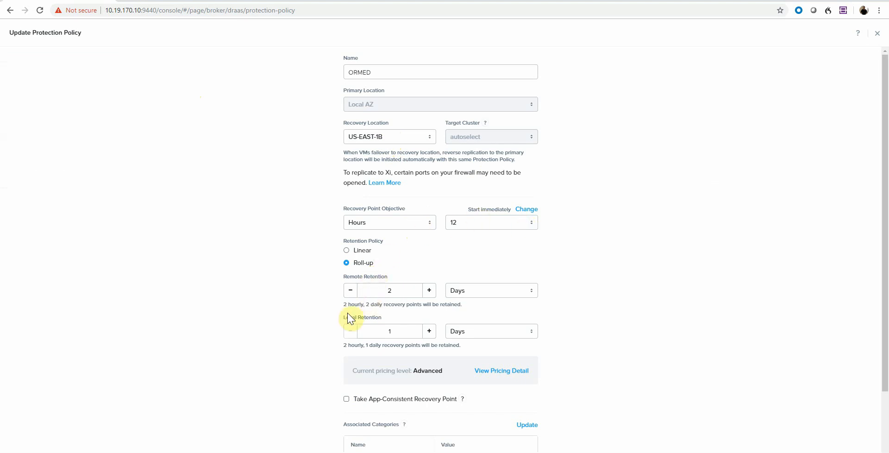
Review the ORMED policy's retention settings and associated categories, highlighting the remote retention note, and cancel the update.
left_click_drag(397, 304, 490, 310)
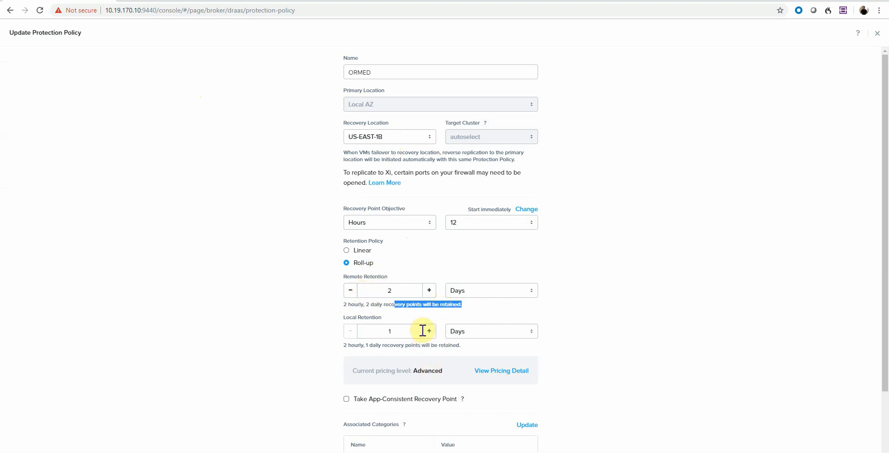
scroll(423, 332, "down", 1)
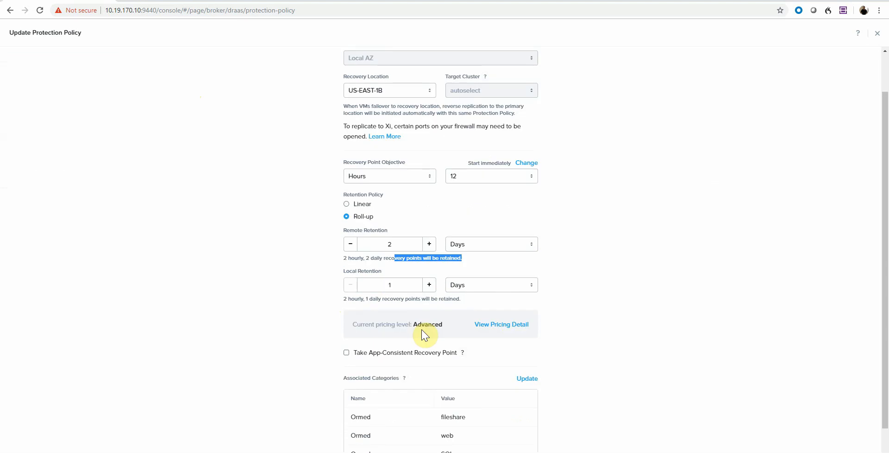
scroll(423, 334, "down", 1)
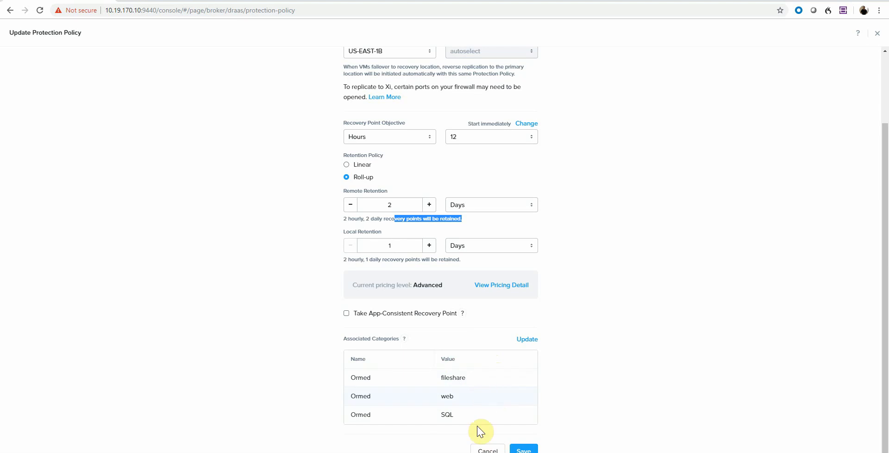
left_click(484, 450)
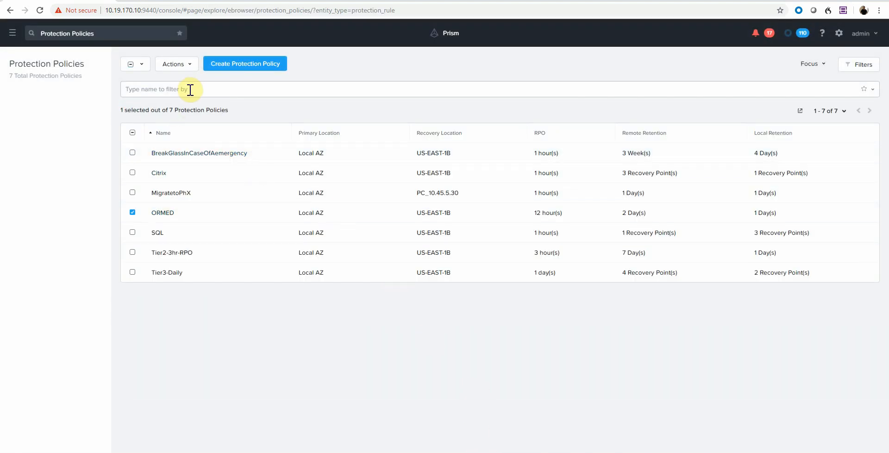
Go to the recovery plans and open the ORMED plan for updating.
left_click(13, 33)
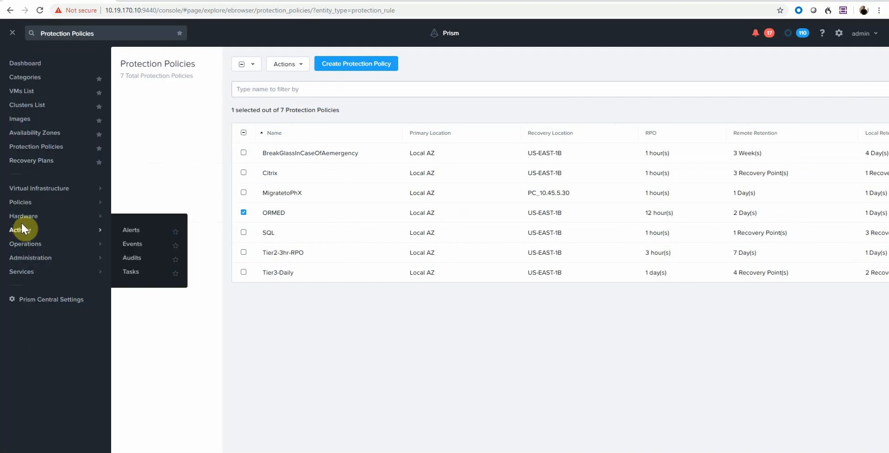
left_click(28, 161)
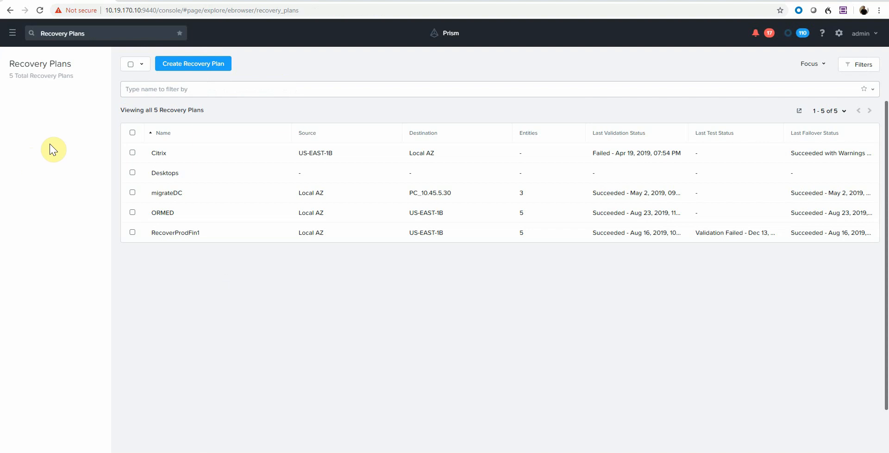
left_click(132, 212)
left_click(176, 63)
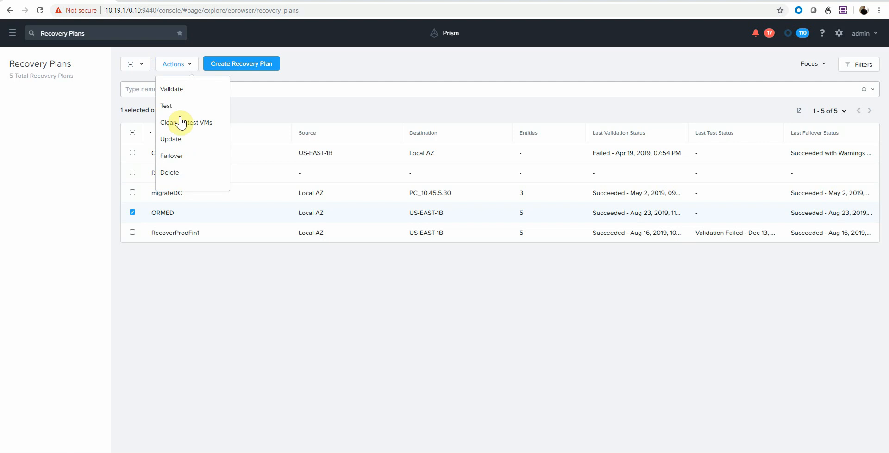
left_click(183, 140)
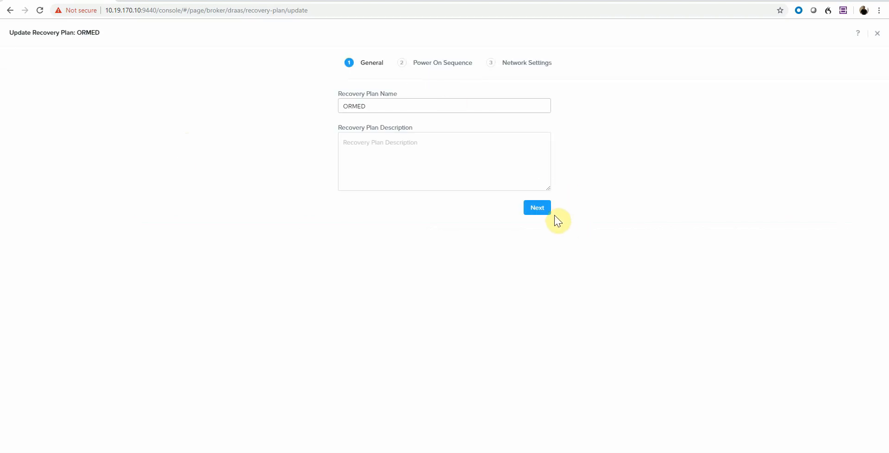
Review the ORMED plan's power-on sequence and network settings, highlighting the web-front-1 IP address, and finish the plan update.
left_click(532, 209)
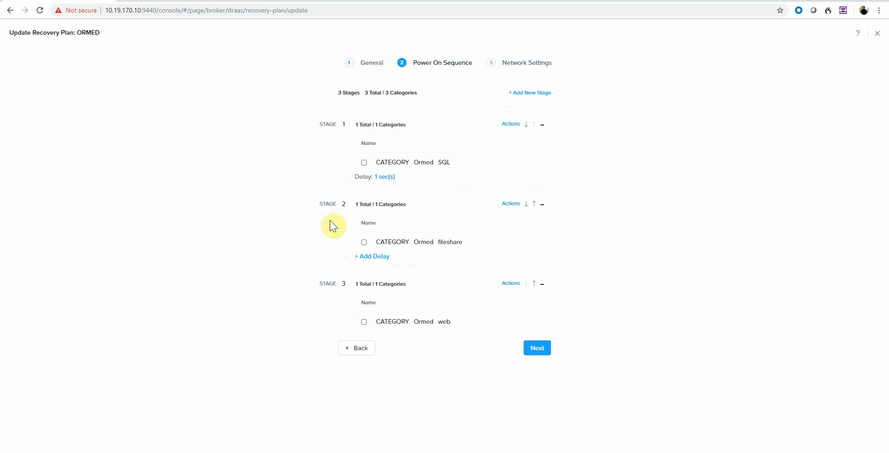
left_click(543, 350)
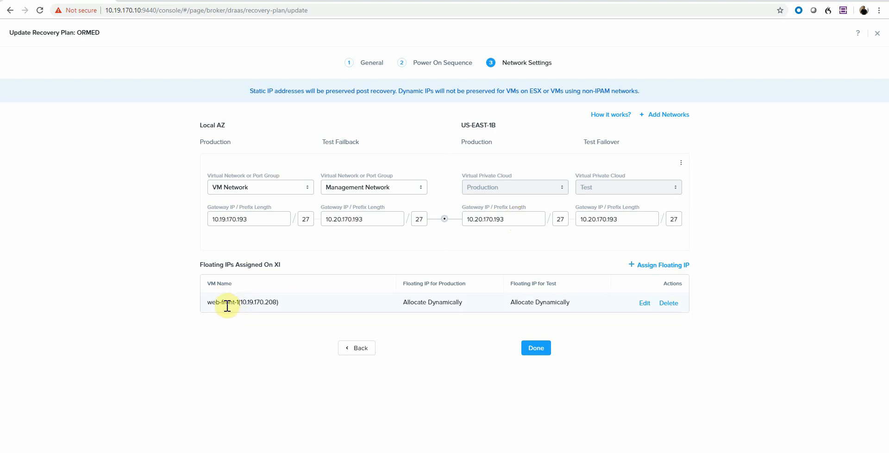
left_click_drag(227, 306, 274, 303)
left_click(286, 305)
left_click(537, 347)
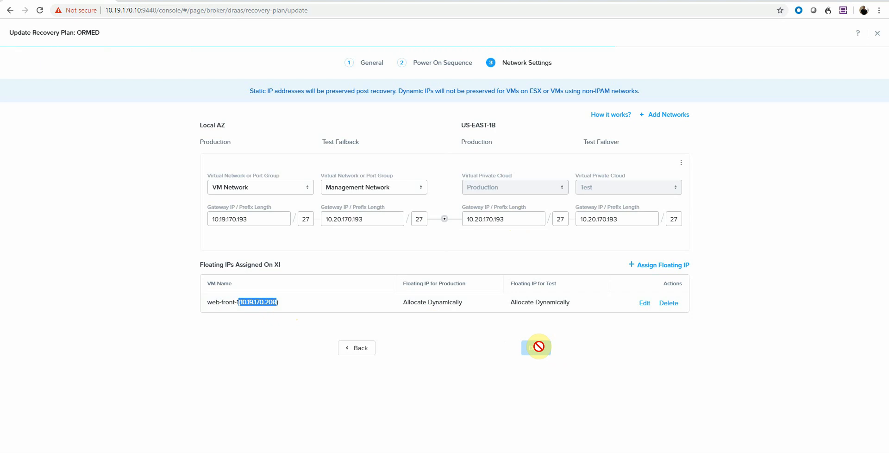
Open nutanix-marketing.us-east-1.xi.nutanix.com/xi/ in a new browser tab, log in to Leap with the prefilled credentials, and show the Explore page's VMs.
left_click(234, 1)
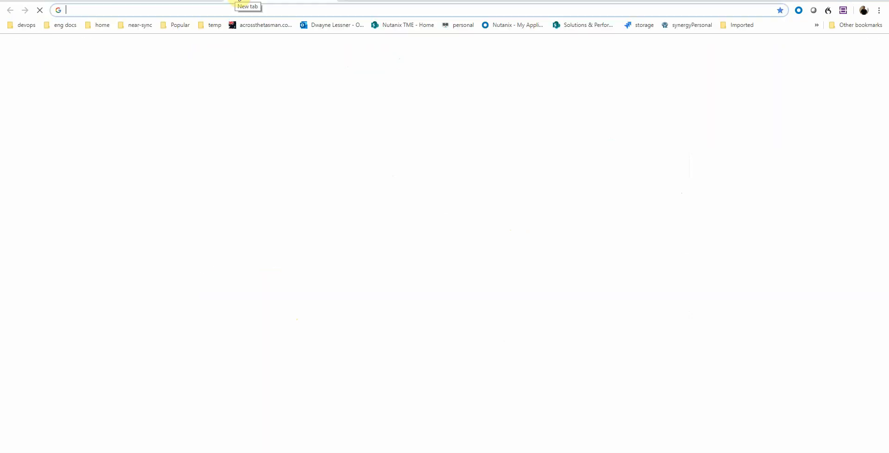
type("xi")
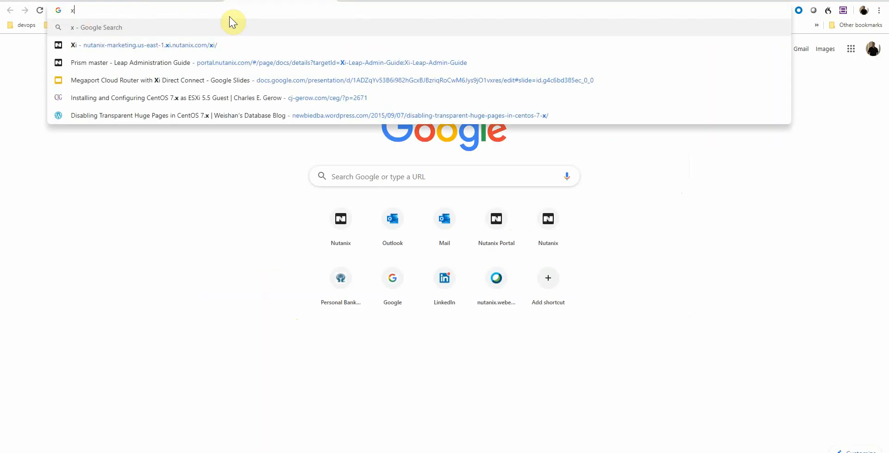
key("Down")
key("Down")
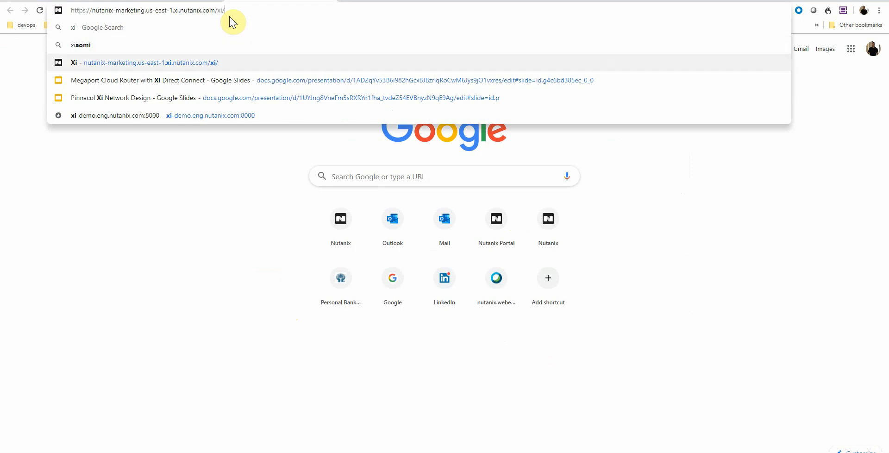
key("Return")
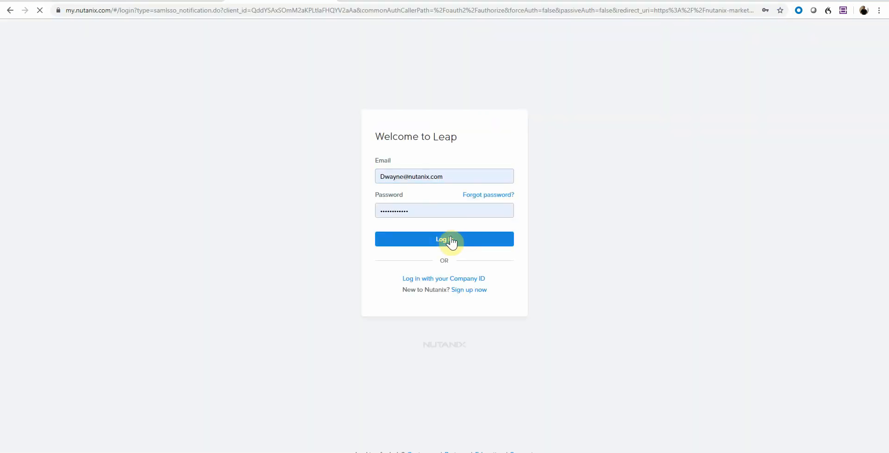
left_click(451, 241)
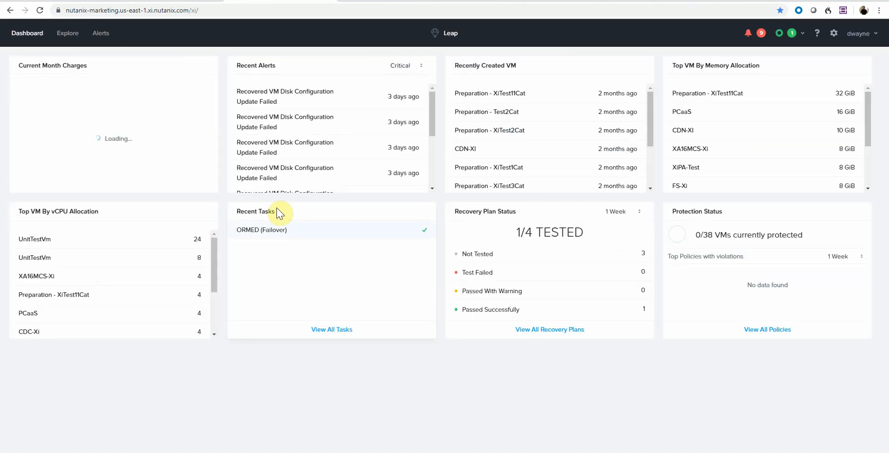
left_click(67, 34)
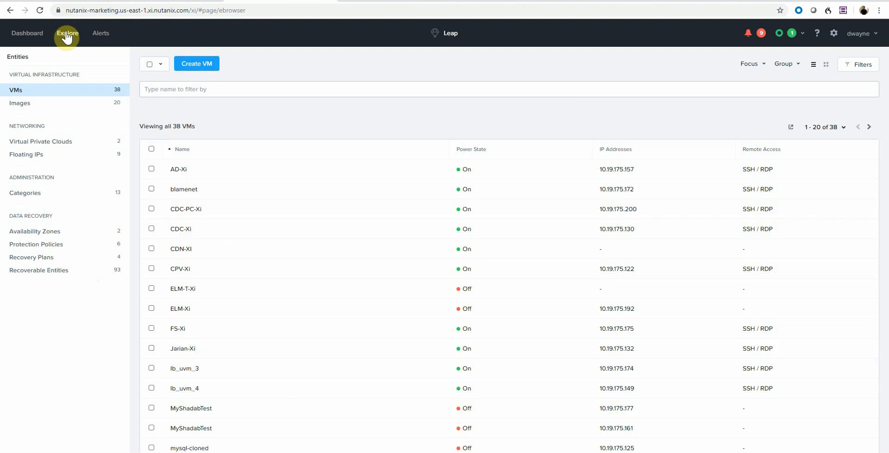
Go to the recovery plans, select the ORMED plan and open its Failover settings.
left_click(19, 257)
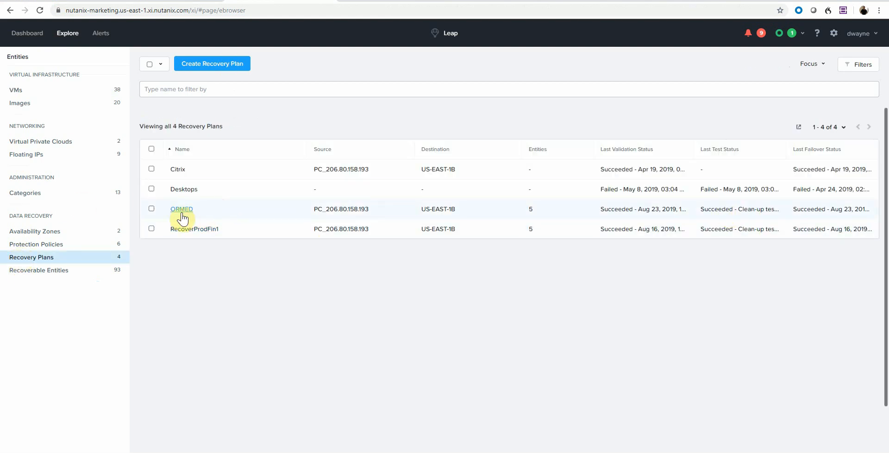
left_click(151, 209)
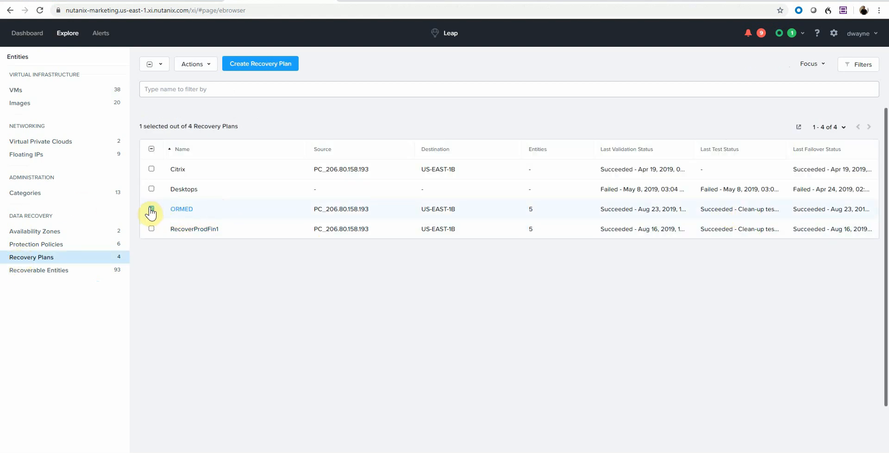
left_click(190, 67)
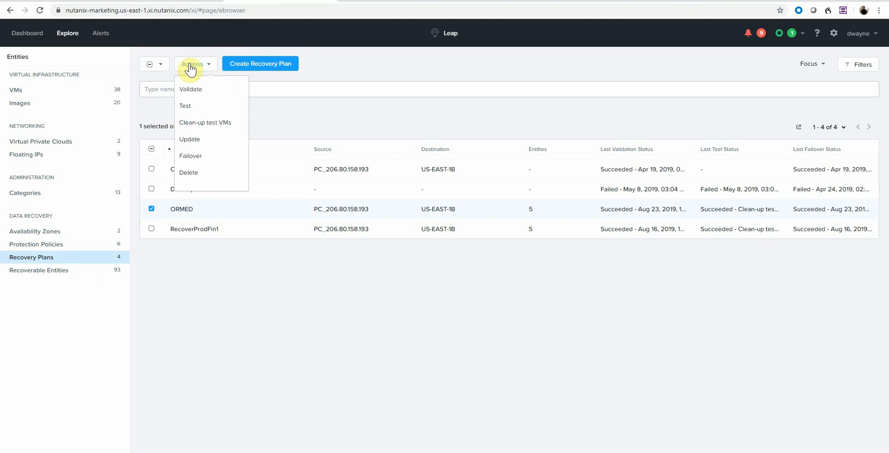
left_click(206, 156)
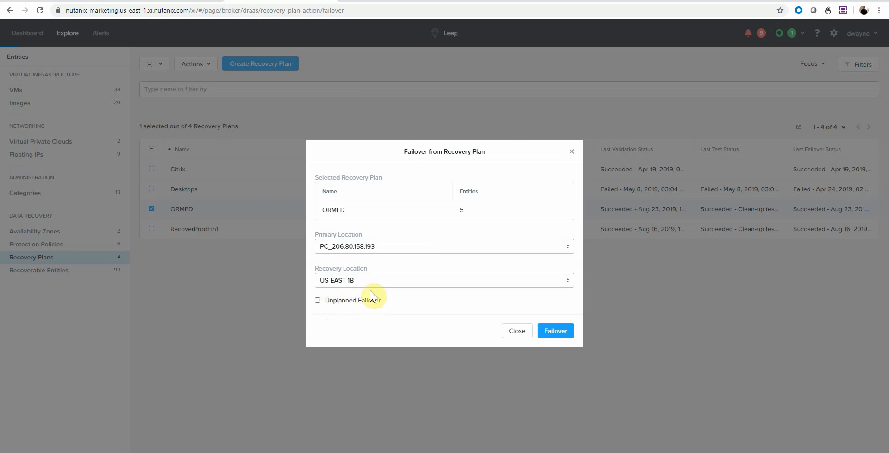
Explore the Unplanned Failover options, choosing recovery from a specific point in time on 08/23/2019, and turn Unplanned Failover back off.
left_click(318, 300)
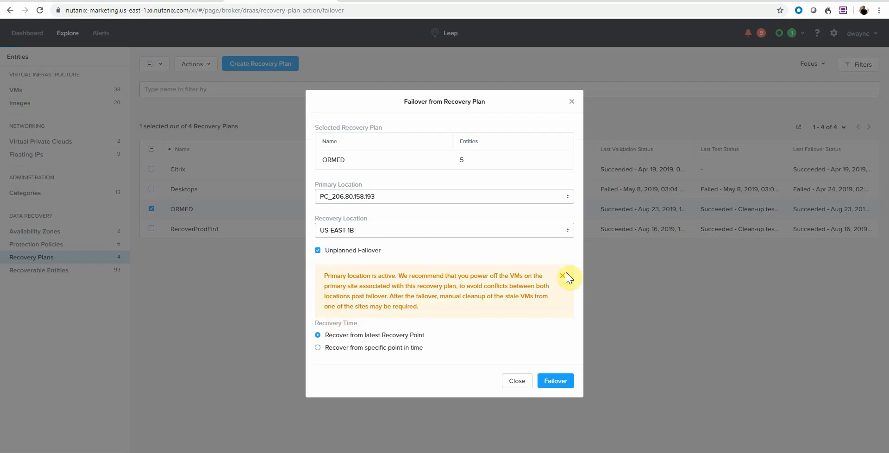
left_click(563, 276)
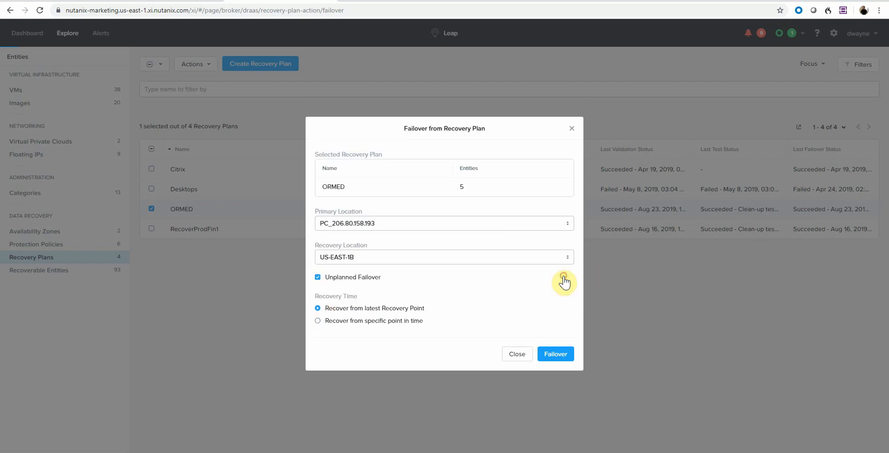
left_click(328, 322)
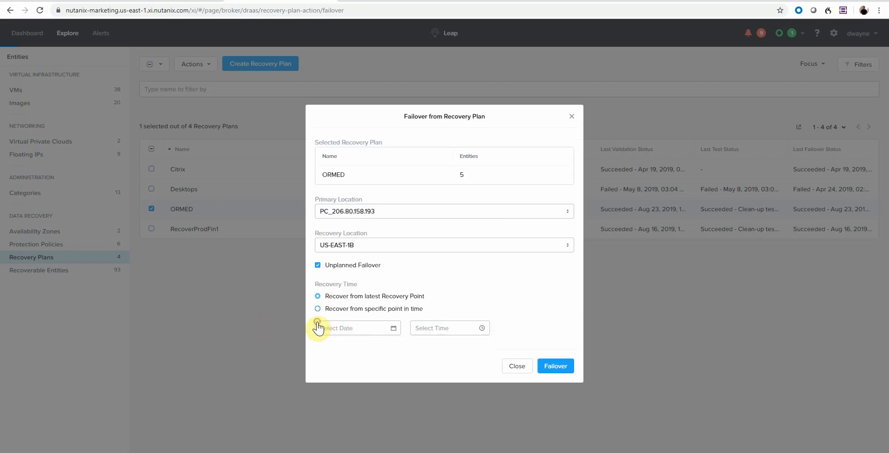
left_click(393, 329)
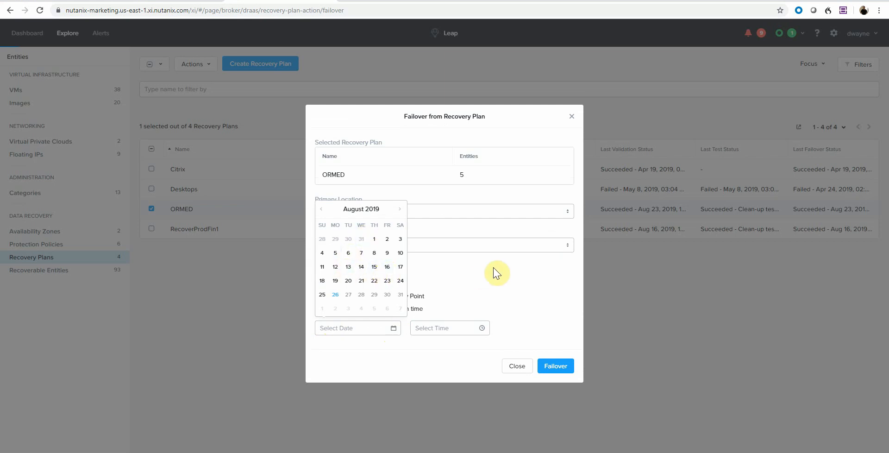
left_click(387, 283)
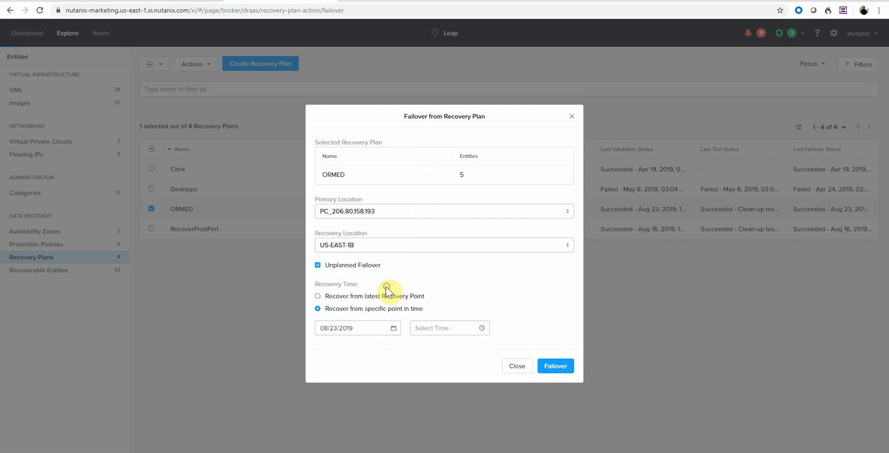
left_click(318, 266)
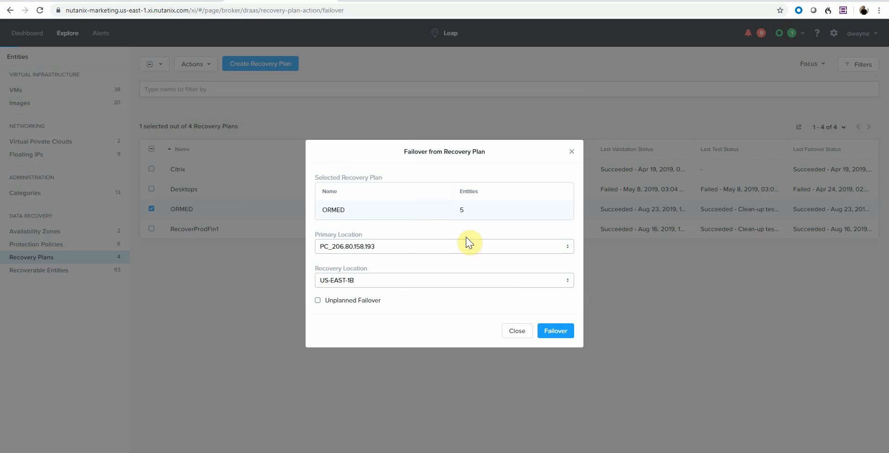
Start the planned ORMED failover from PC_206.80.158.193 to US-EAST-1B and show the plan's failover tasks.
left_click(556, 331)
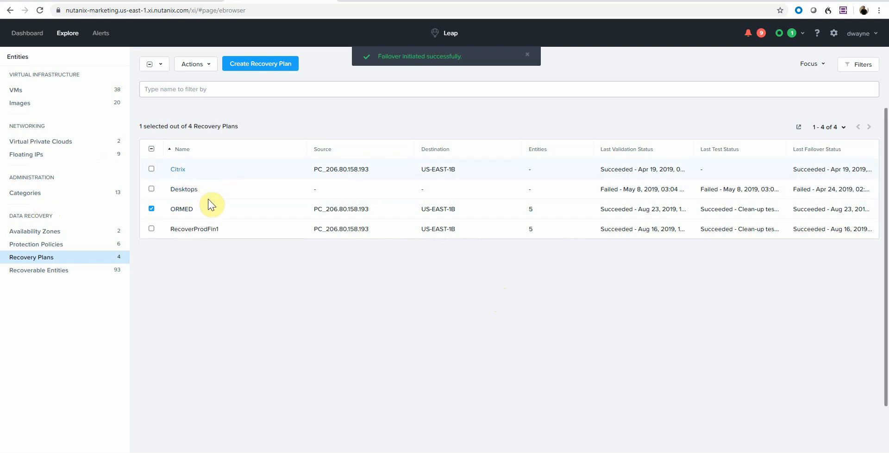
left_click(180, 209)
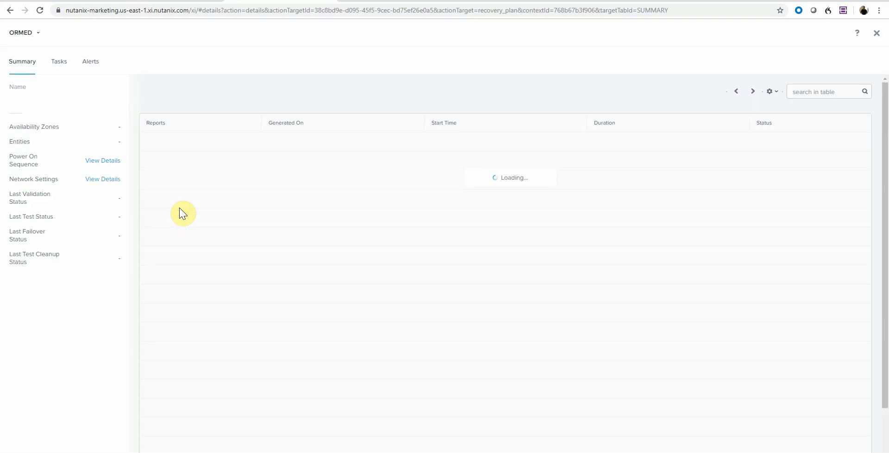
left_click(54, 61)
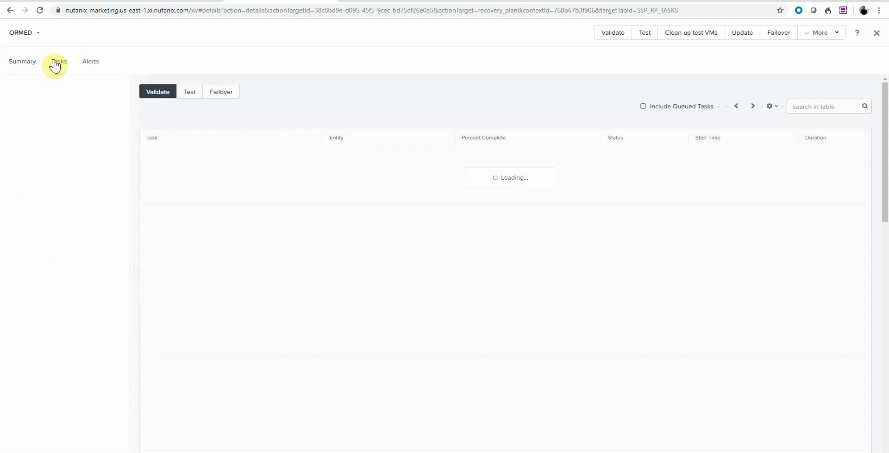
left_click(227, 97)
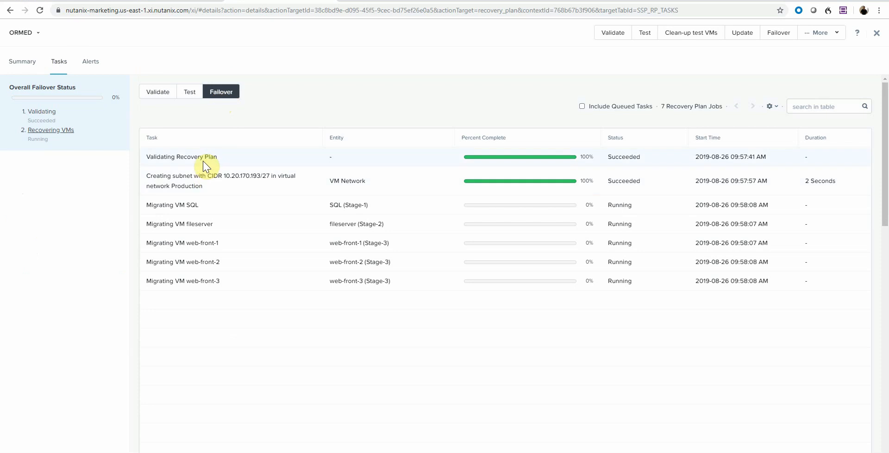
Highlight the recovery plan validation and subnet creation tasks in the failover task list, and clear the highlight.
left_click_drag(197, 162, 225, 163)
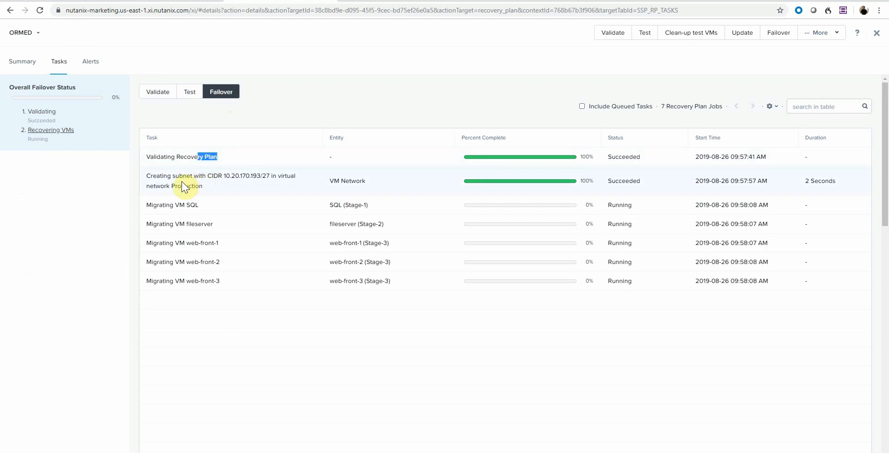
left_click(153, 178)
left_click_drag(157, 182, 286, 187)
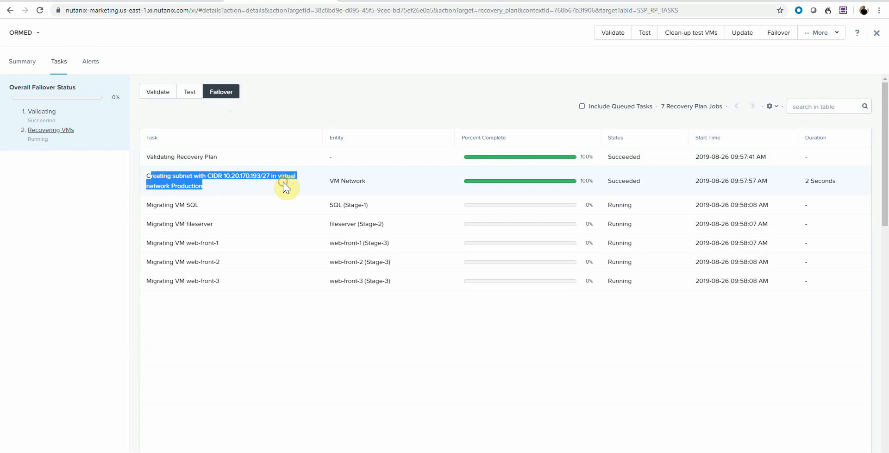
left_click(299, 227)
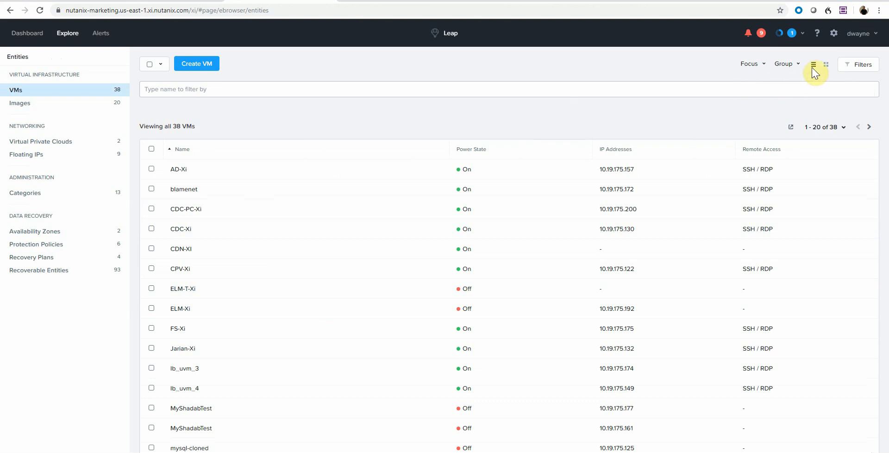
Browse the recovery site's VMs, trying the tile layout, and open the recovered SQL VM's details.
left_click(826, 66)
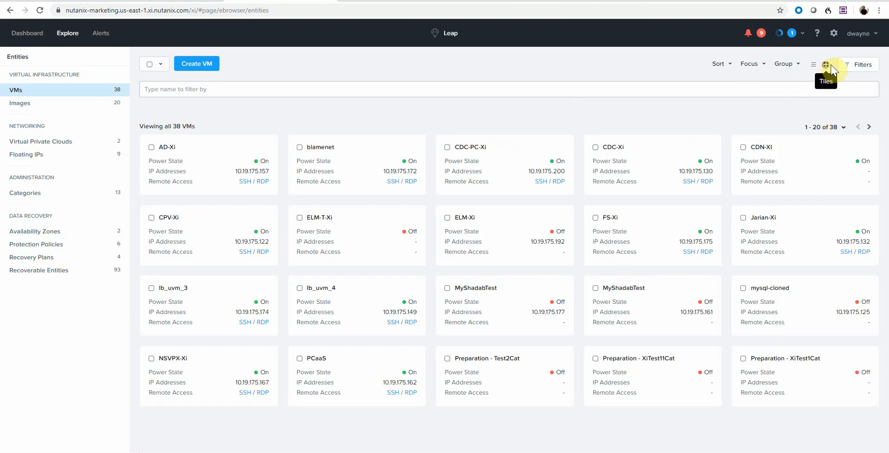
left_click(859, 65)
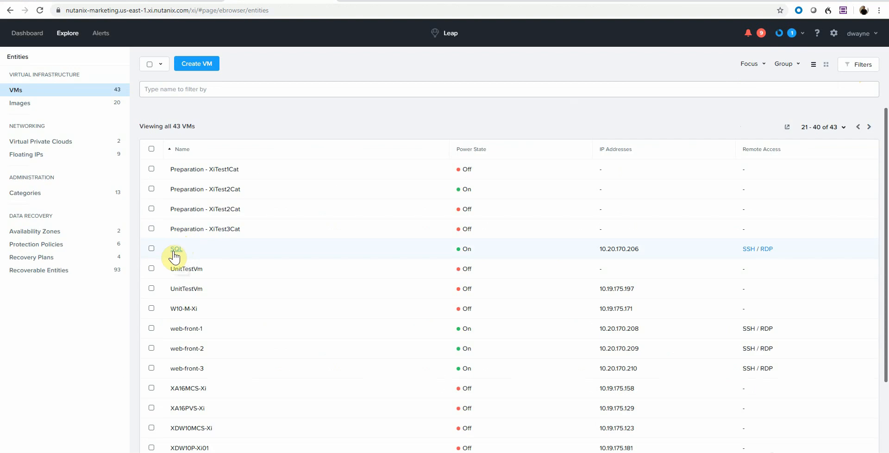
left_click(175, 256)
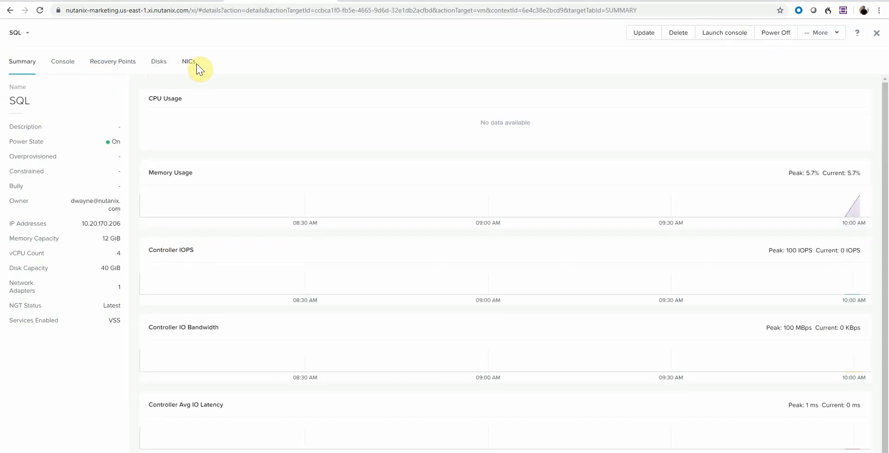
Show the SQL VM's NICs, highlight its MAC address and IP address, and close the VM details.
left_click(197, 62)
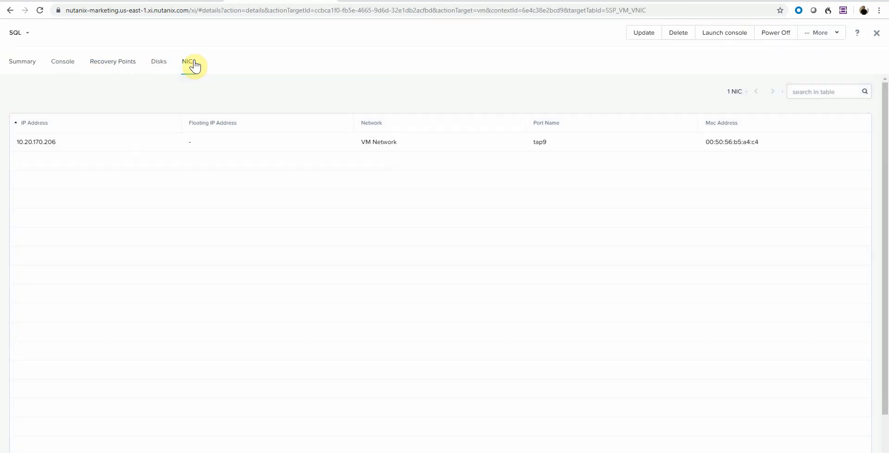
left_click_drag(706, 143, 759, 147)
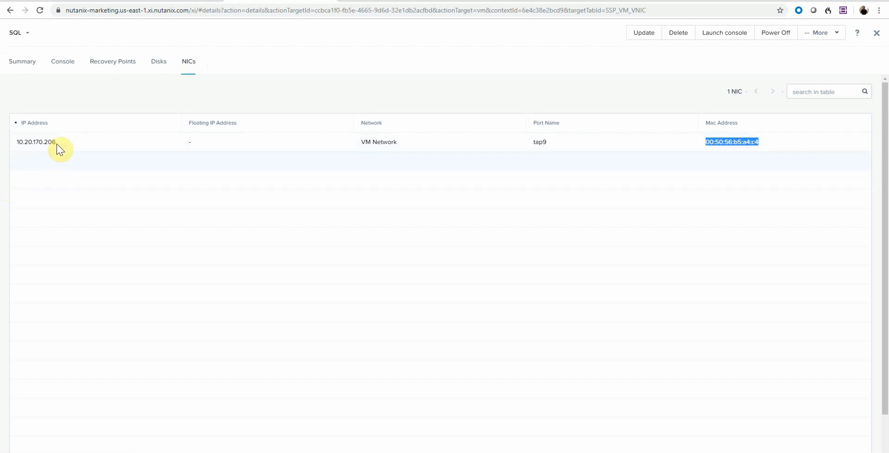
left_click_drag(57, 143, 18, 154)
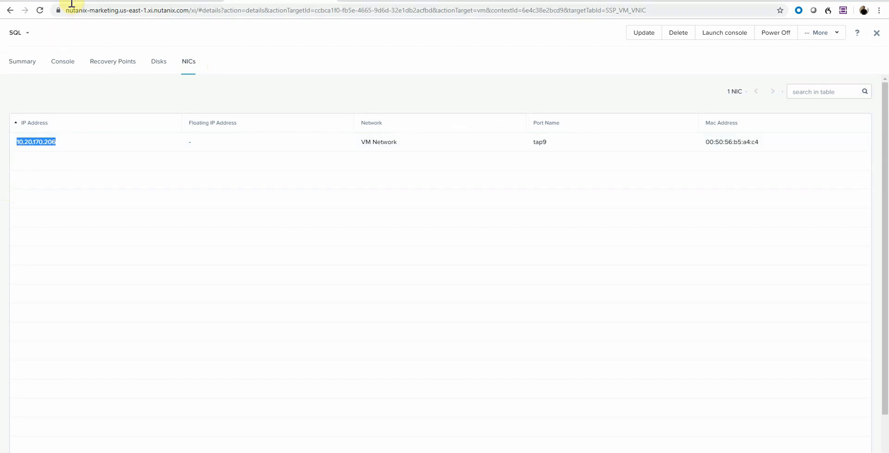
left_click(877, 33)
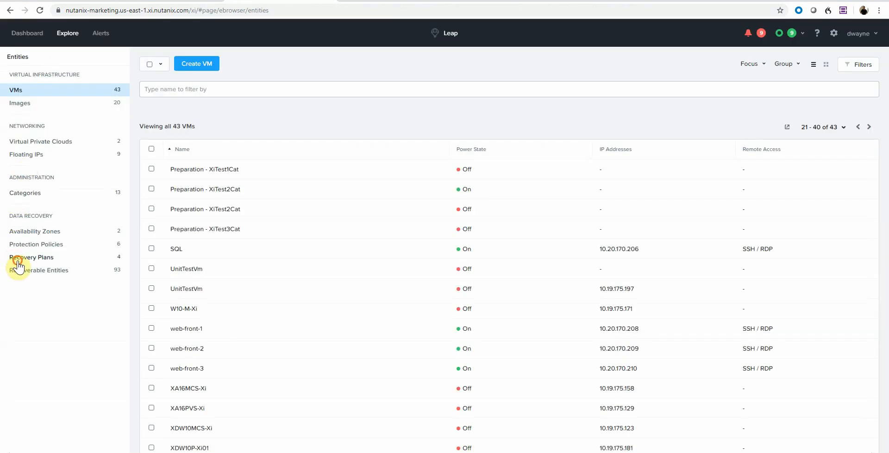
Return to the recovery plans, open the ORMED plan and show its failover tasks.
left_click(19, 260)
left_click(183, 210)
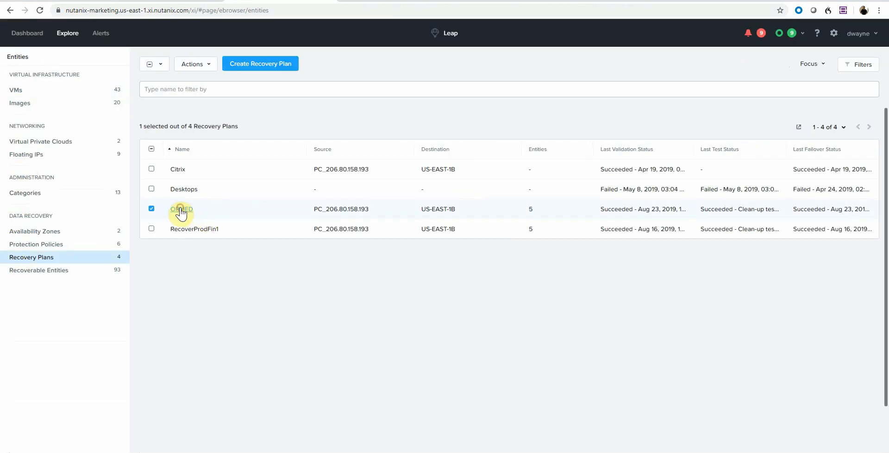
left_click(99, 62)
left_click(57, 64)
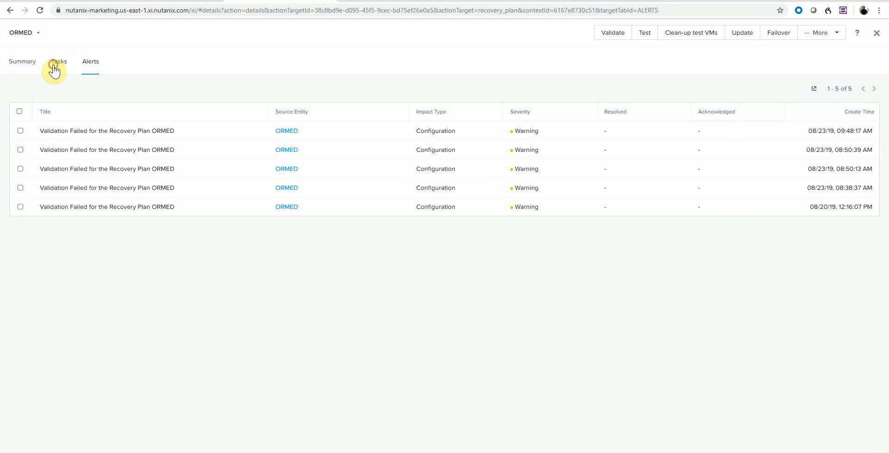
left_click(225, 95)
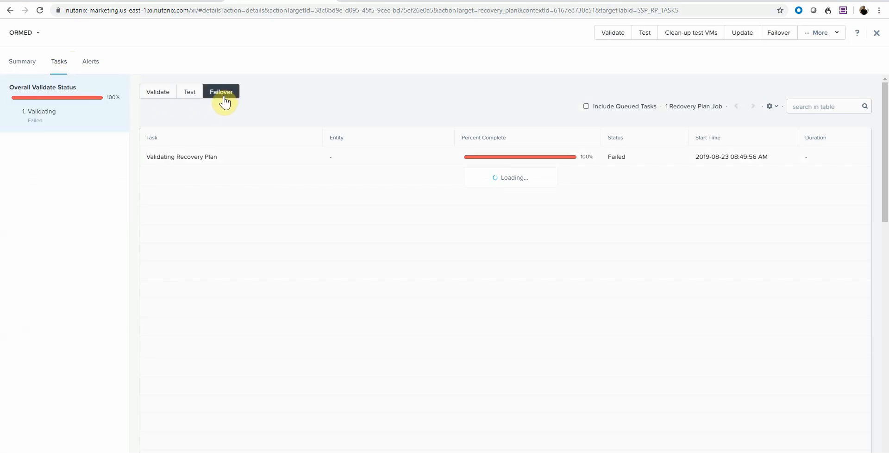
Examine the status, start times and durations of all ORMED failover tasks, and close the plan details.
scroll(207, 304, "down", 4)
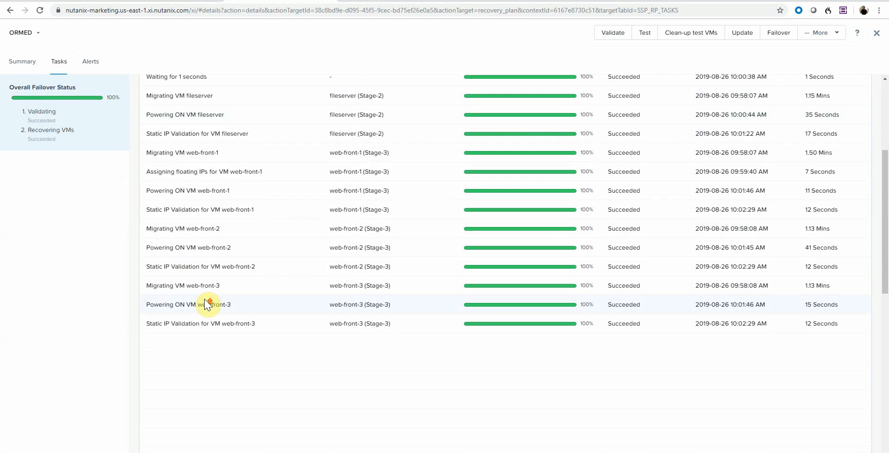
scroll(207, 305, "up", 2)
scroll(741, 294, "up", 3)
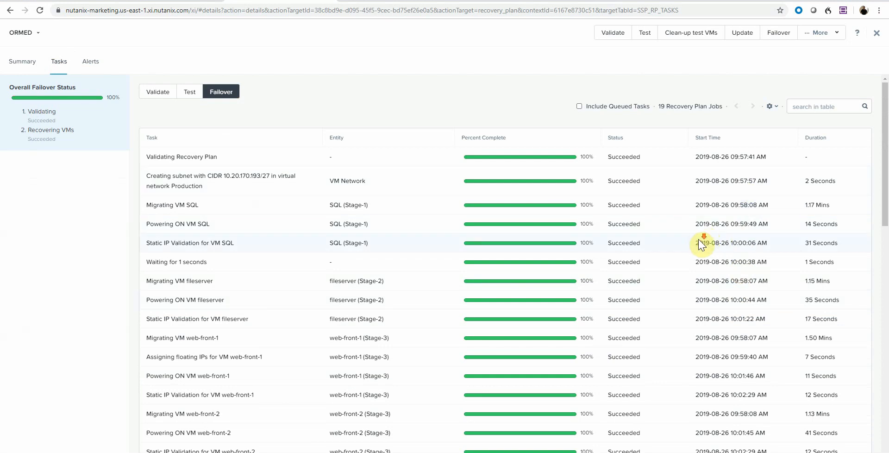
scroll(704, 241, "down", 2)
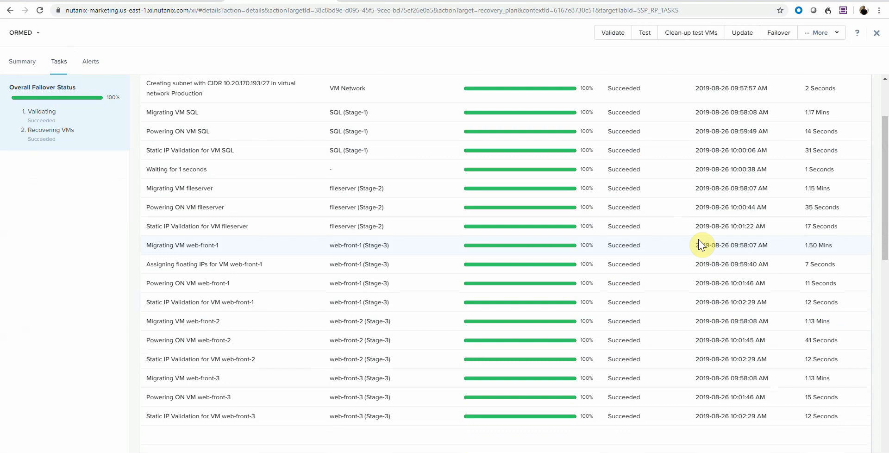
scroll(544, 244, "down", 1)
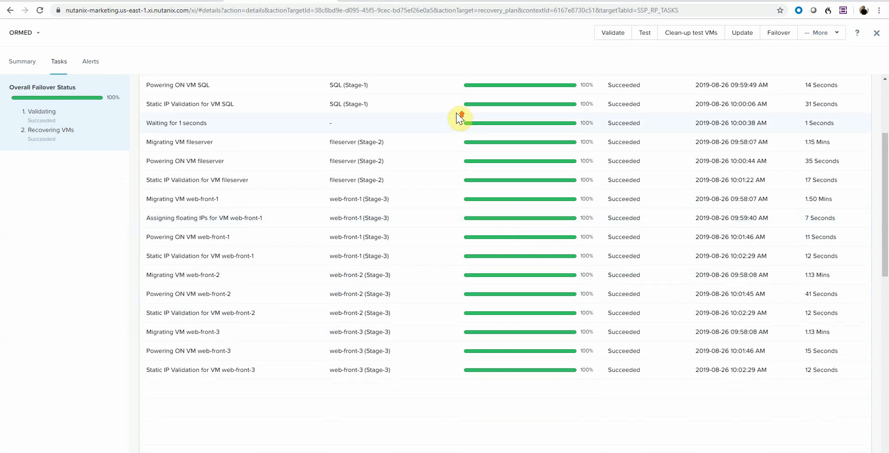
scroll(459, 118, "up", 3)
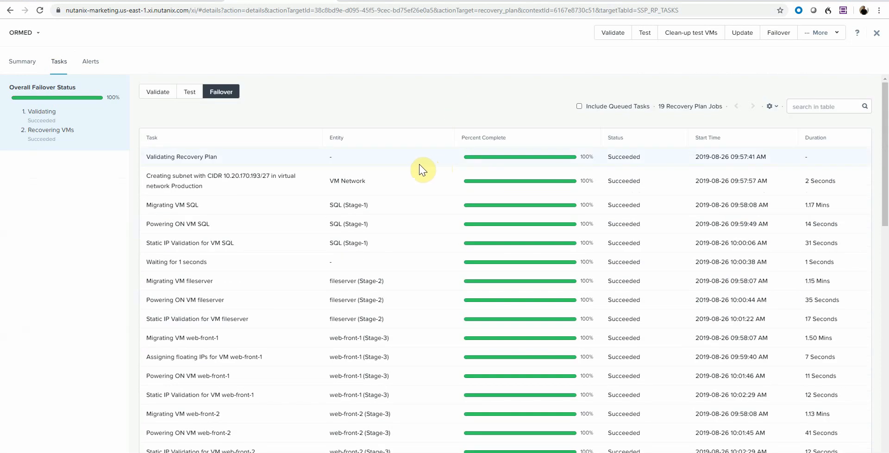
scroll(366, 234, "down", 2)
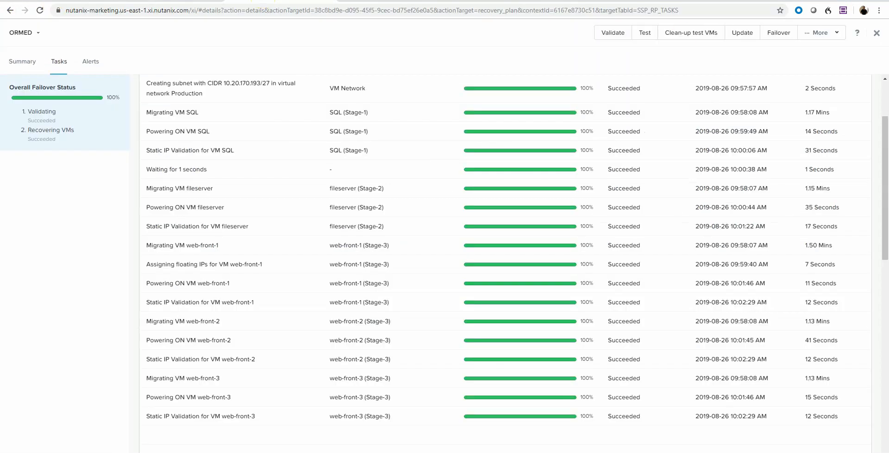
left_click_drag(886, 125, 885, 91)
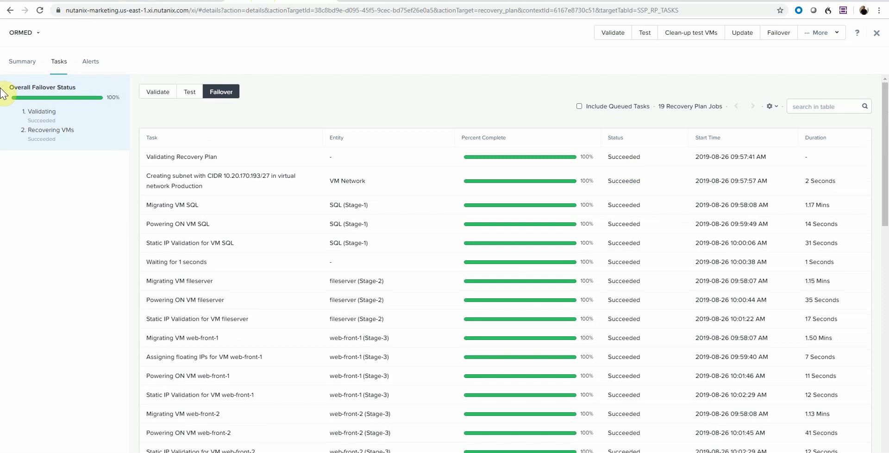
left_click(875, 32)
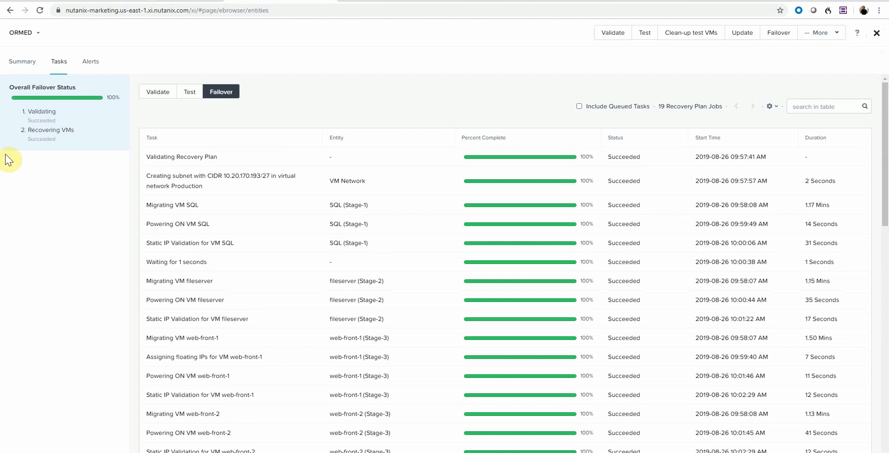
Open the ORMED protection policy for updating, review its locations, recovery point objective and retention settings, and close it without changes.
left_click(14, 237)
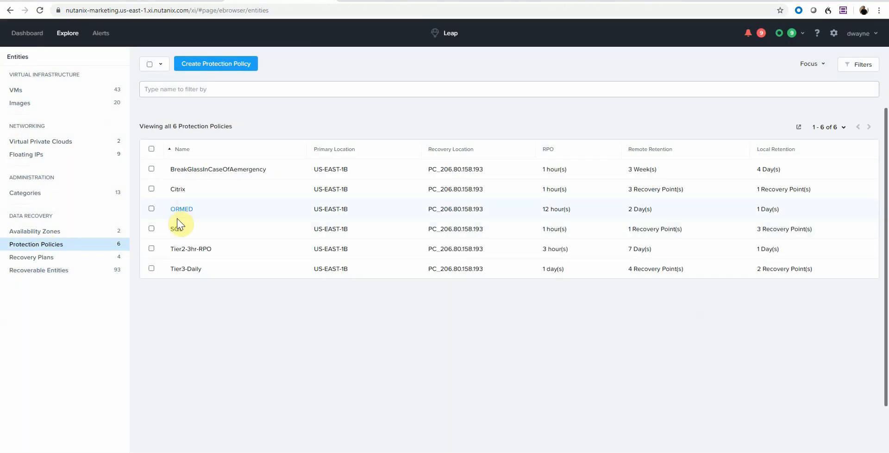
left_click(151, 209)
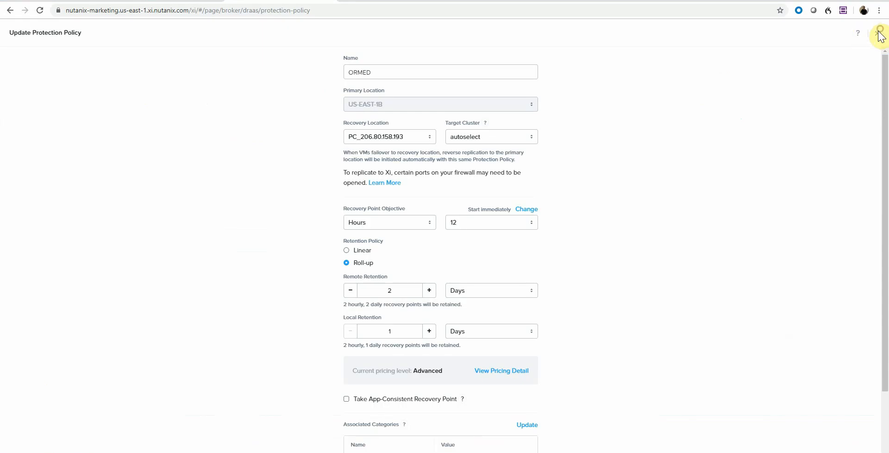
left_click(880, 33)
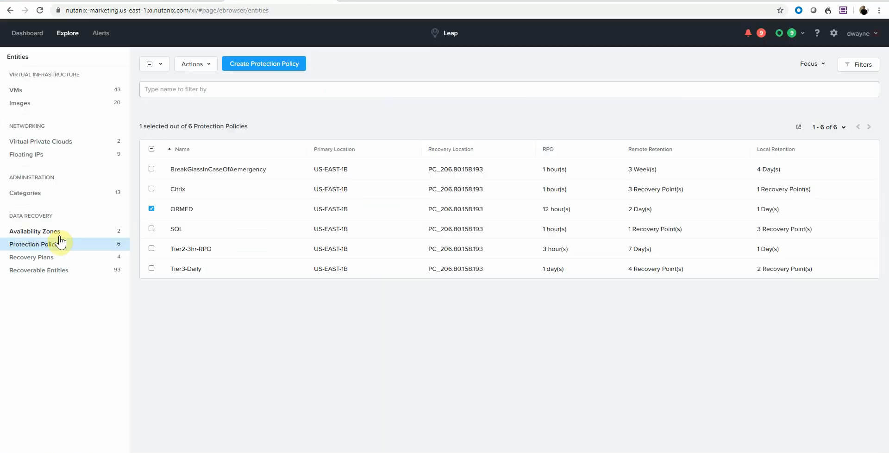
left_click(190, 65)
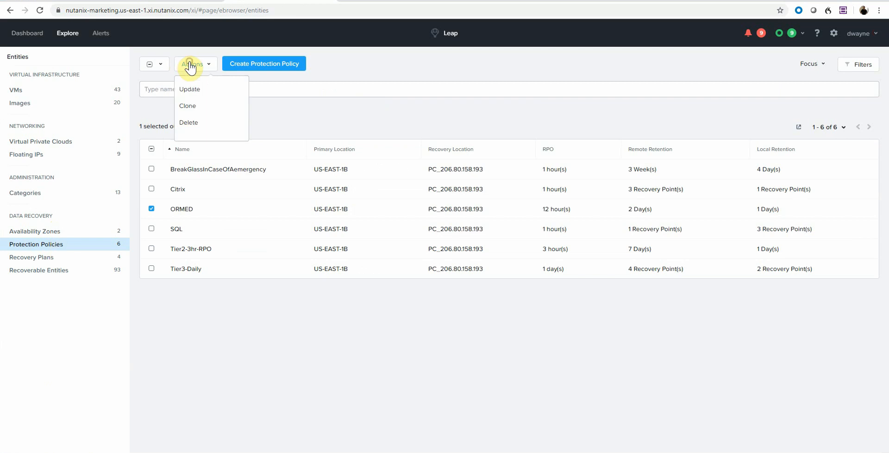
left_click(97, 231)
Start a planned failover of the ORMED recovery plan from primary location US-EAST-1B to recovery location PC_206.80.158.193.
left_click(60, 258)
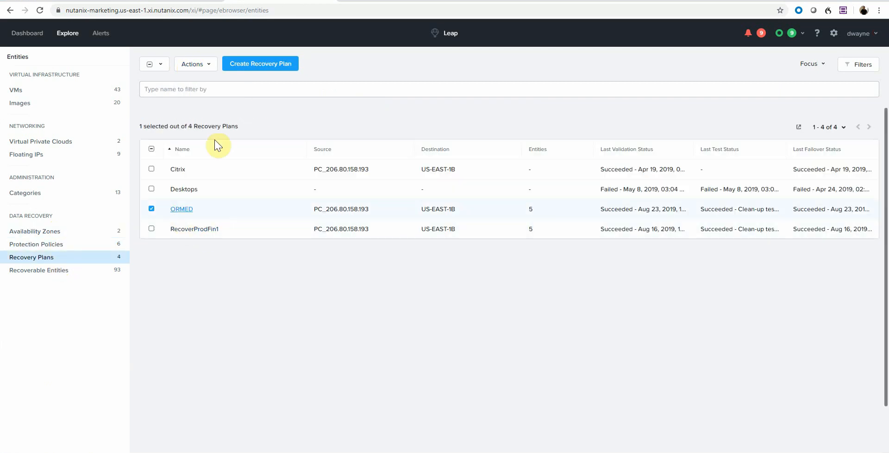
left_click(201, 65)
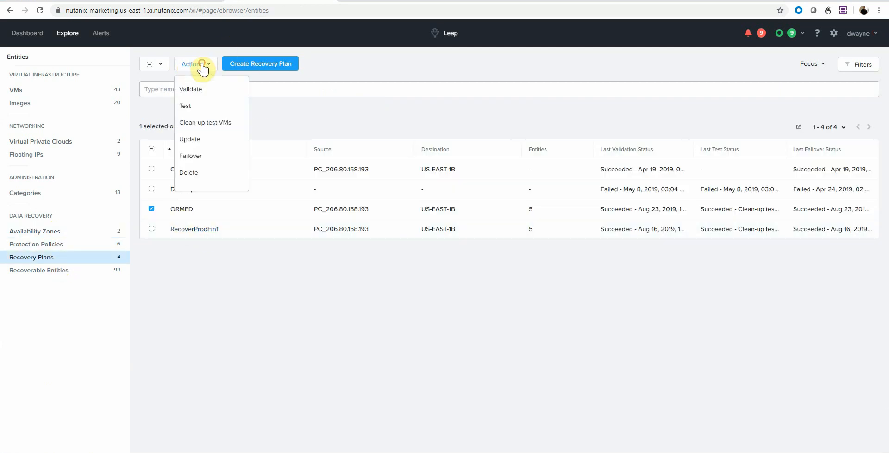
left_click(192, 156)
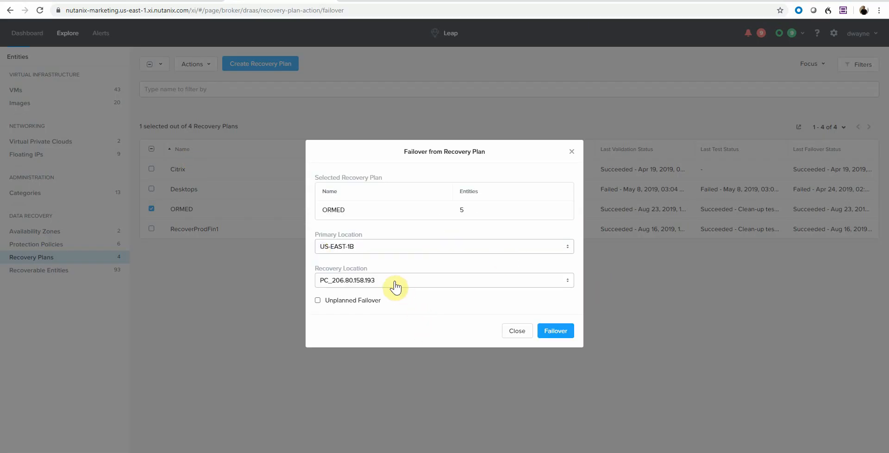
left_click(556, 331)
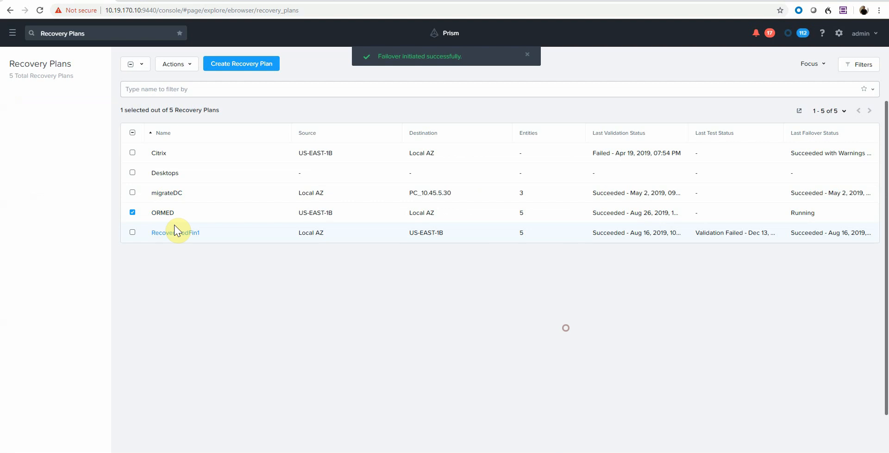